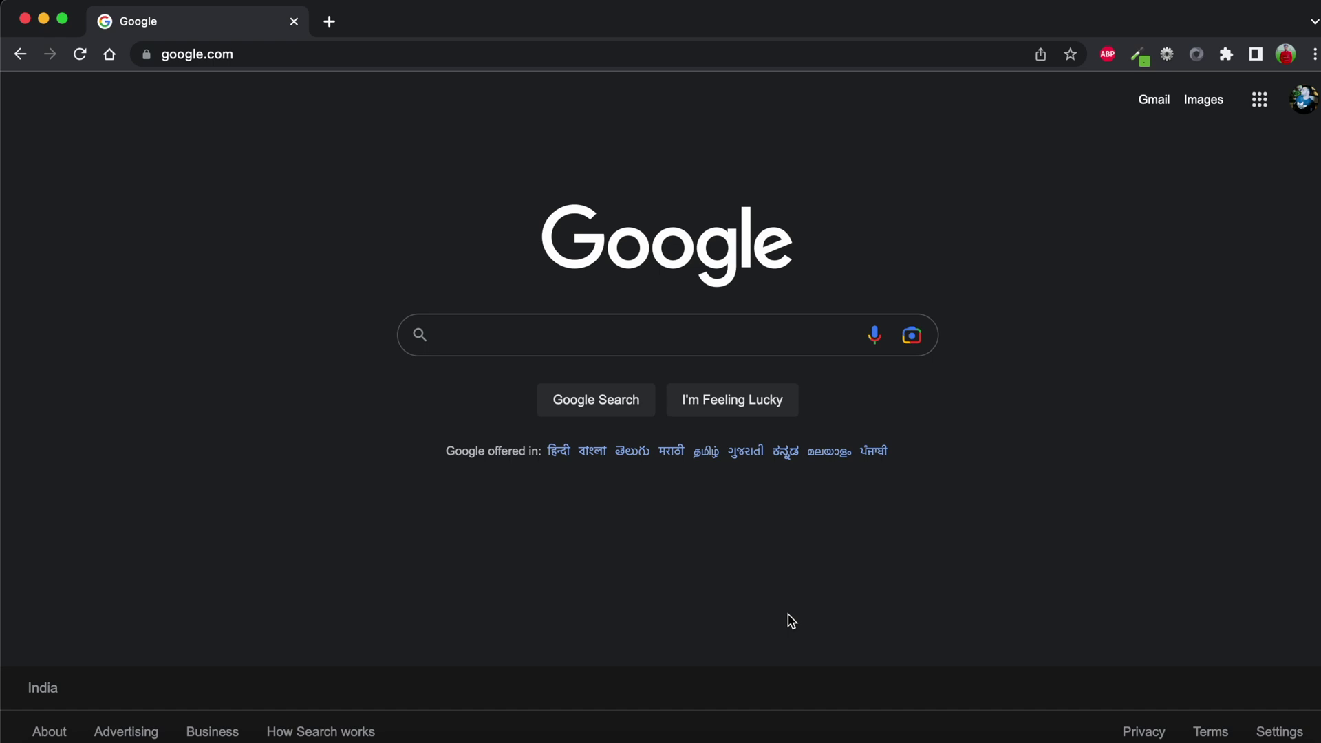
{"action": "type", "text": "nodejs"}
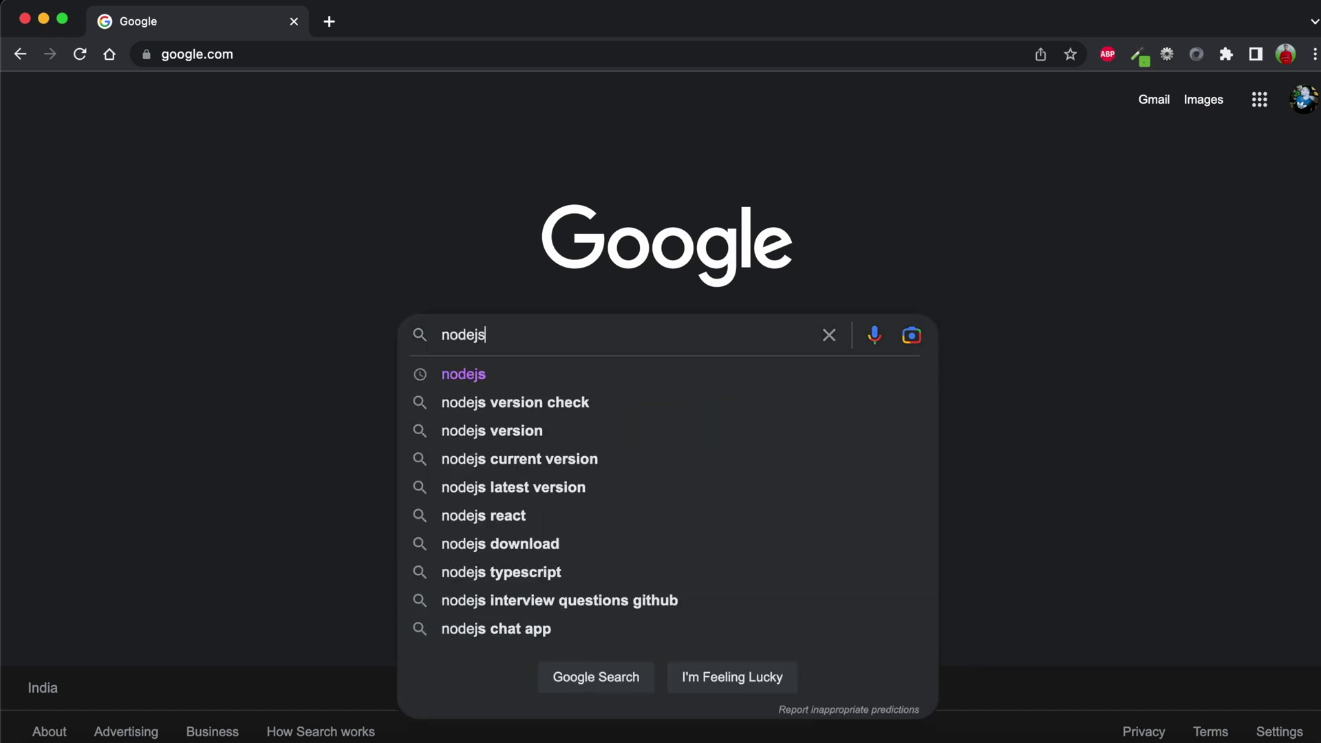
Search Google for 'nodejs' to reach the Node.js page offering macOS downloads.
{"action": "key", "text": "Return"}
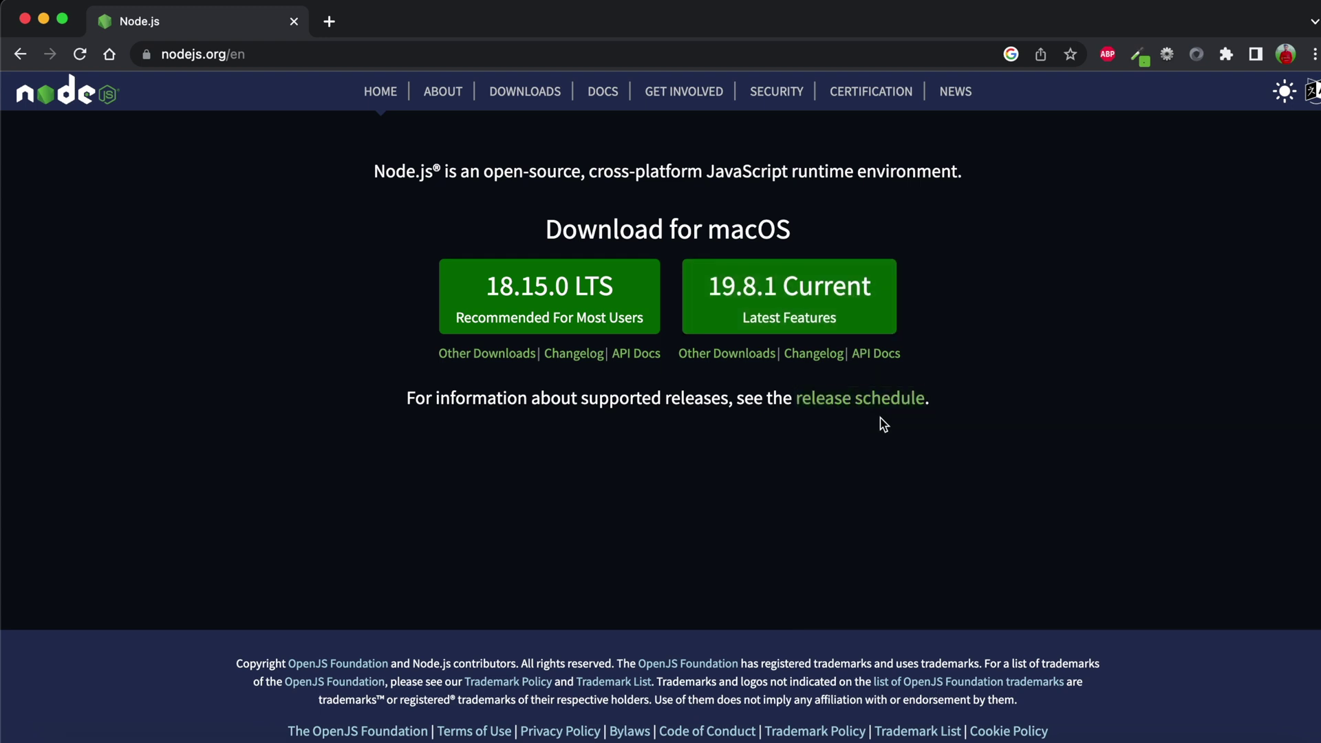
{"action": "key", "text": "super+space"}
{"action": "type", "text": "t"}
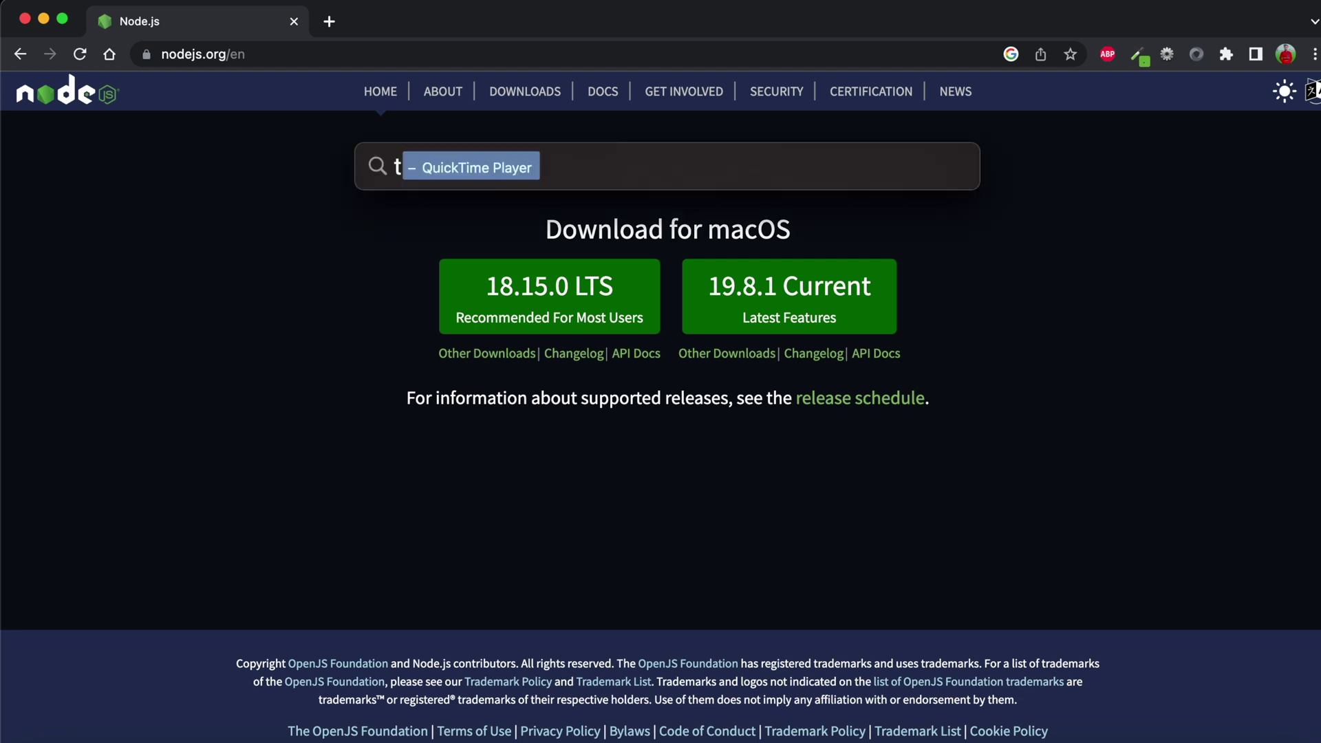
{"action": "type", "text": "ermi"}
Open an enlarged Terminal and confirm Node v18.12.1 and npm 8.19.2.
{"action": "key", "text": "Return"}
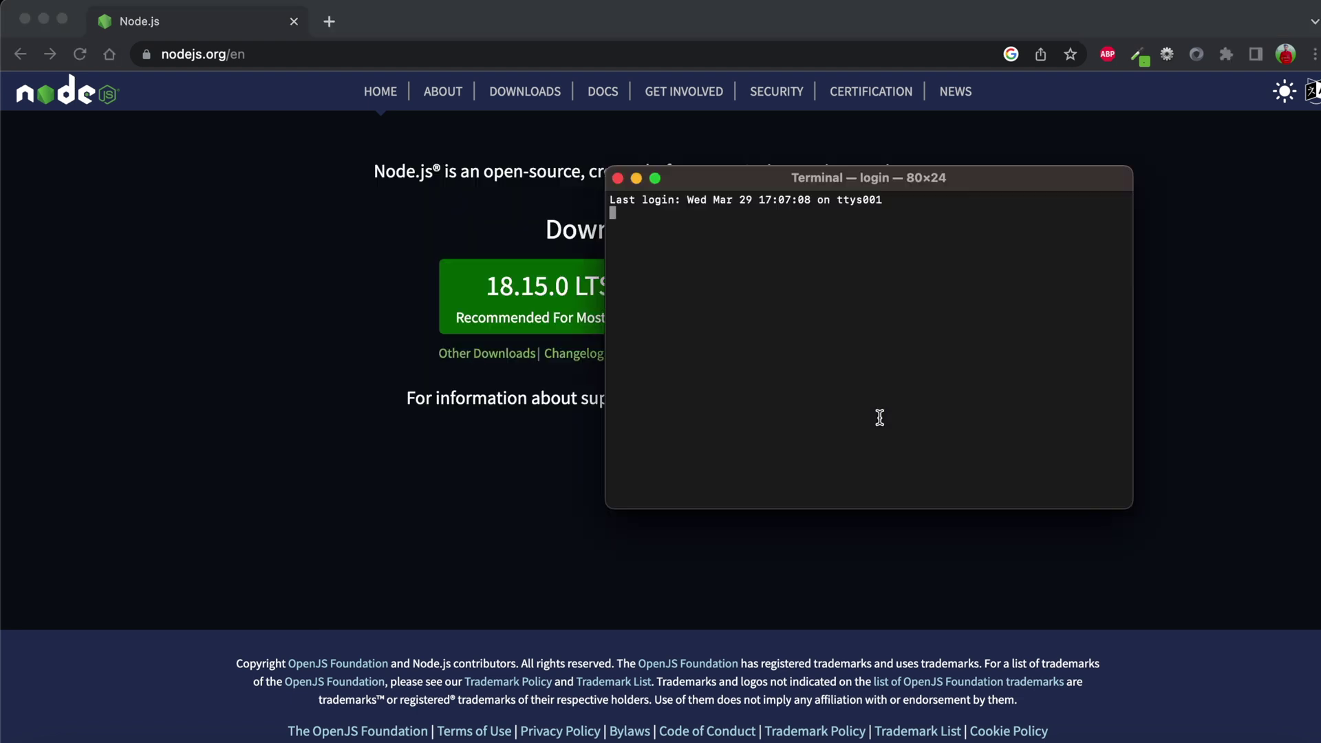
{"action": "key", "text": "super+plus"}
{"action": "type", "text": "node -"}
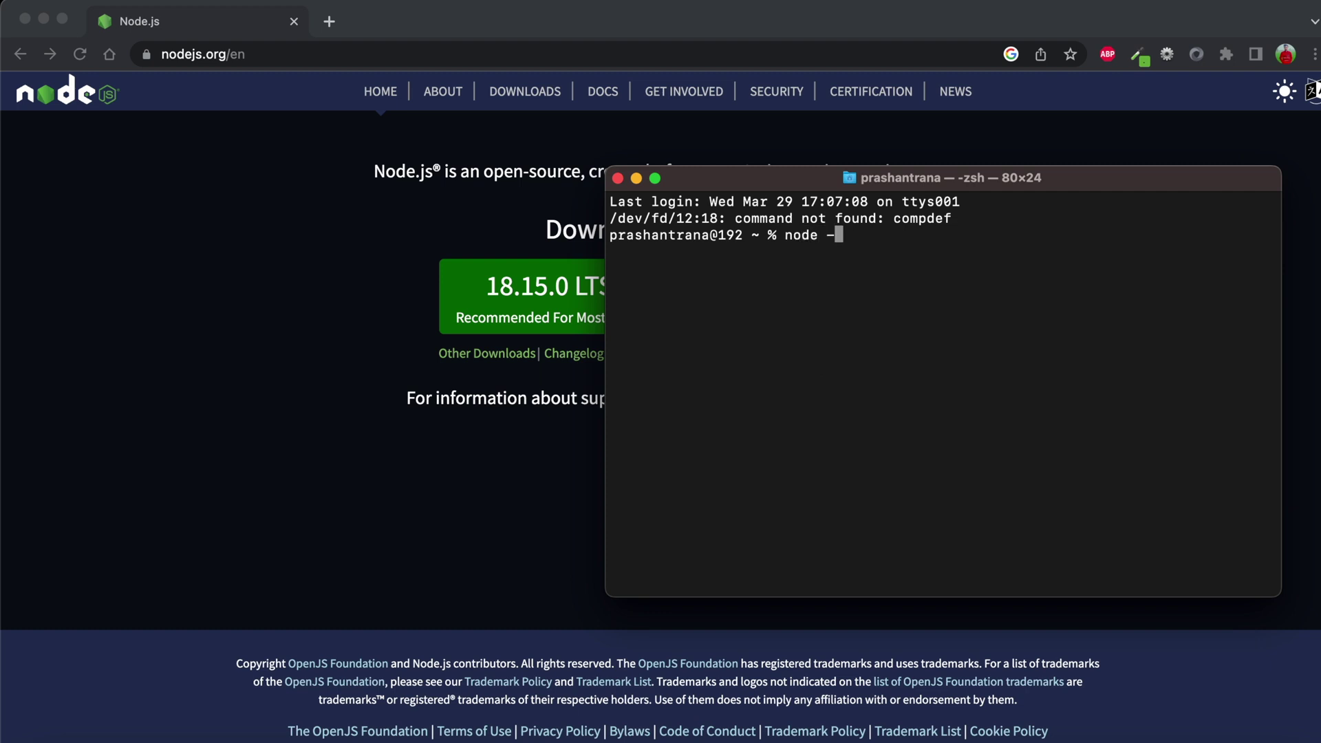
{"action": "type", "text": "v"}
{"action": "key", "text": "Return"}
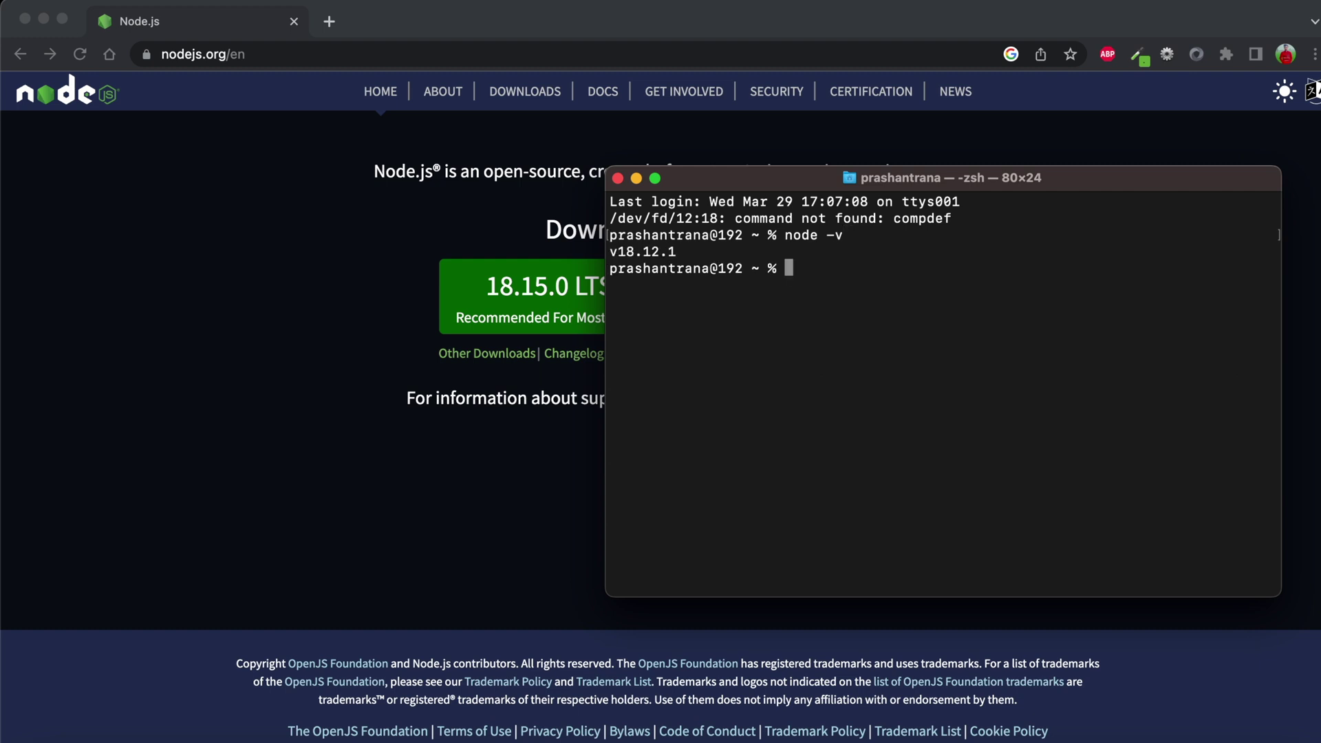
{"action": "type", "text": "npm"}
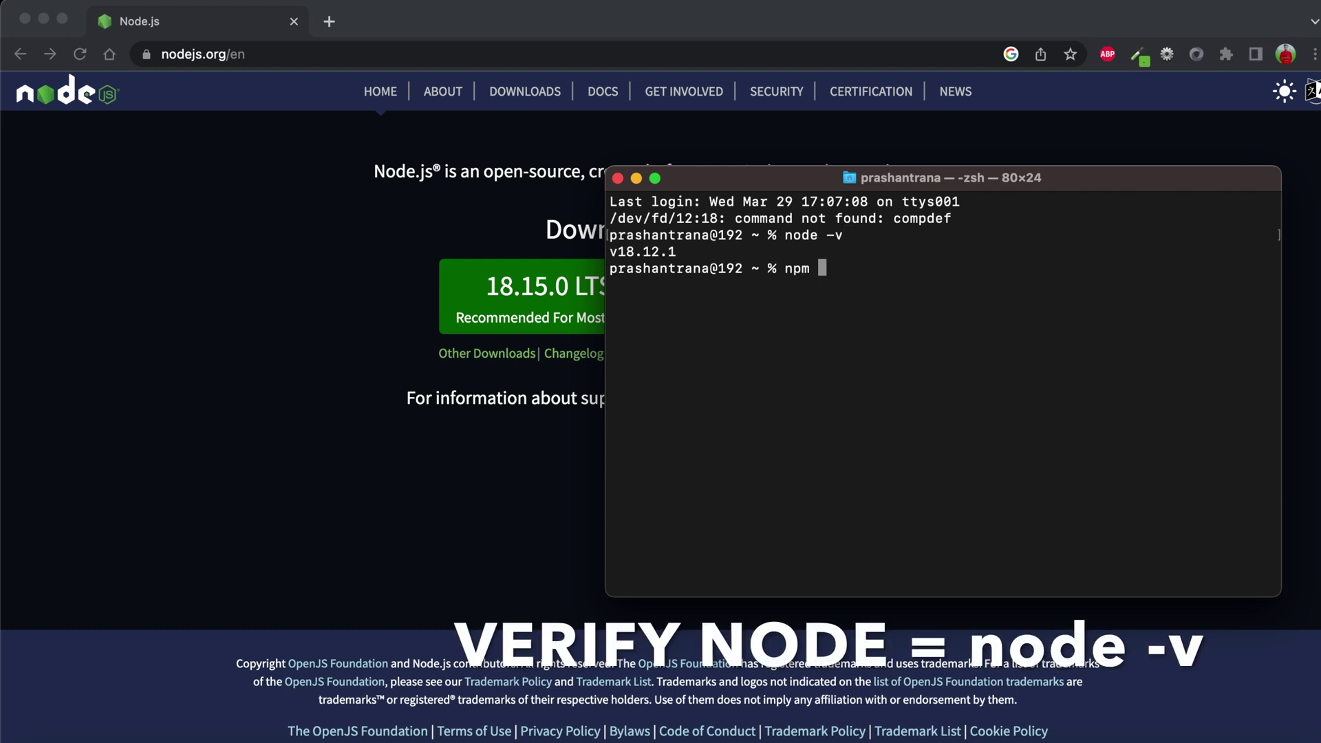
{"action": "type", "text": " -v"}
{"action": "key", "text": "Return"}
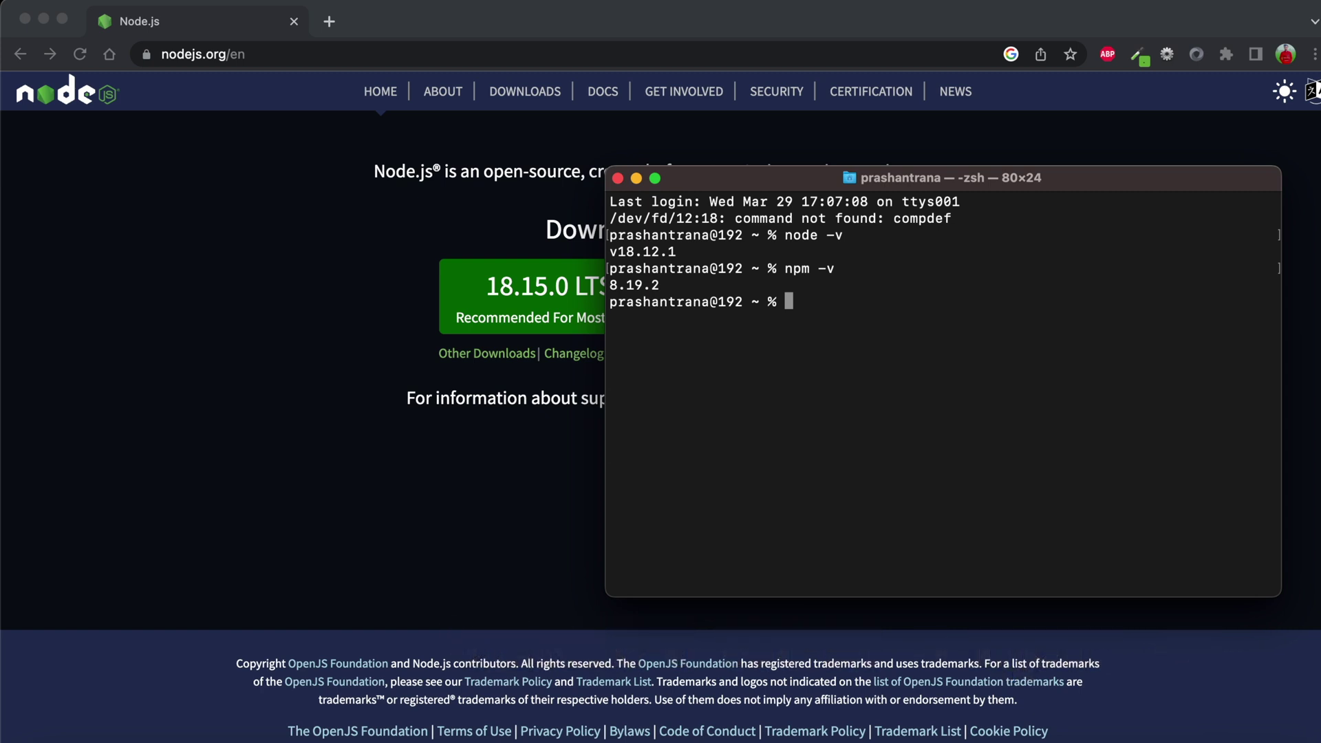
{"action": "type", "text": "npm insta"}
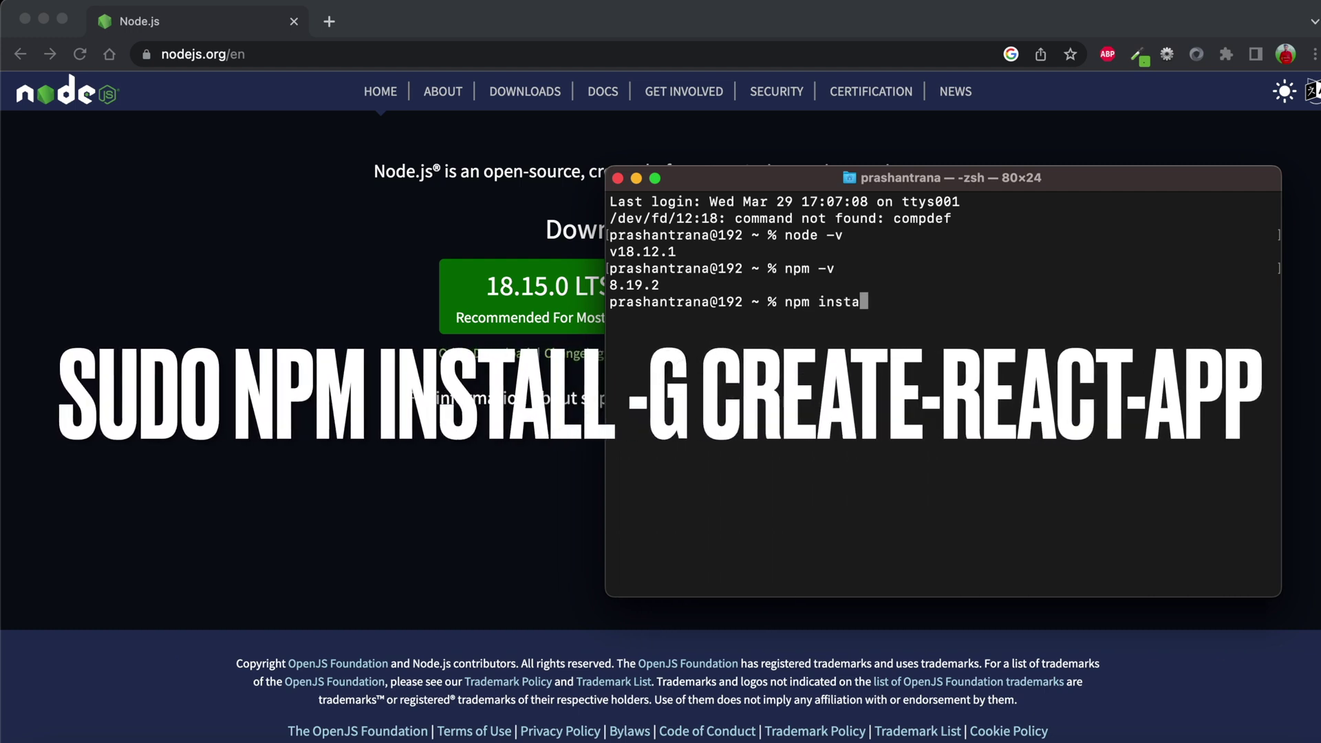
{"action": "type", "text": "ll "}
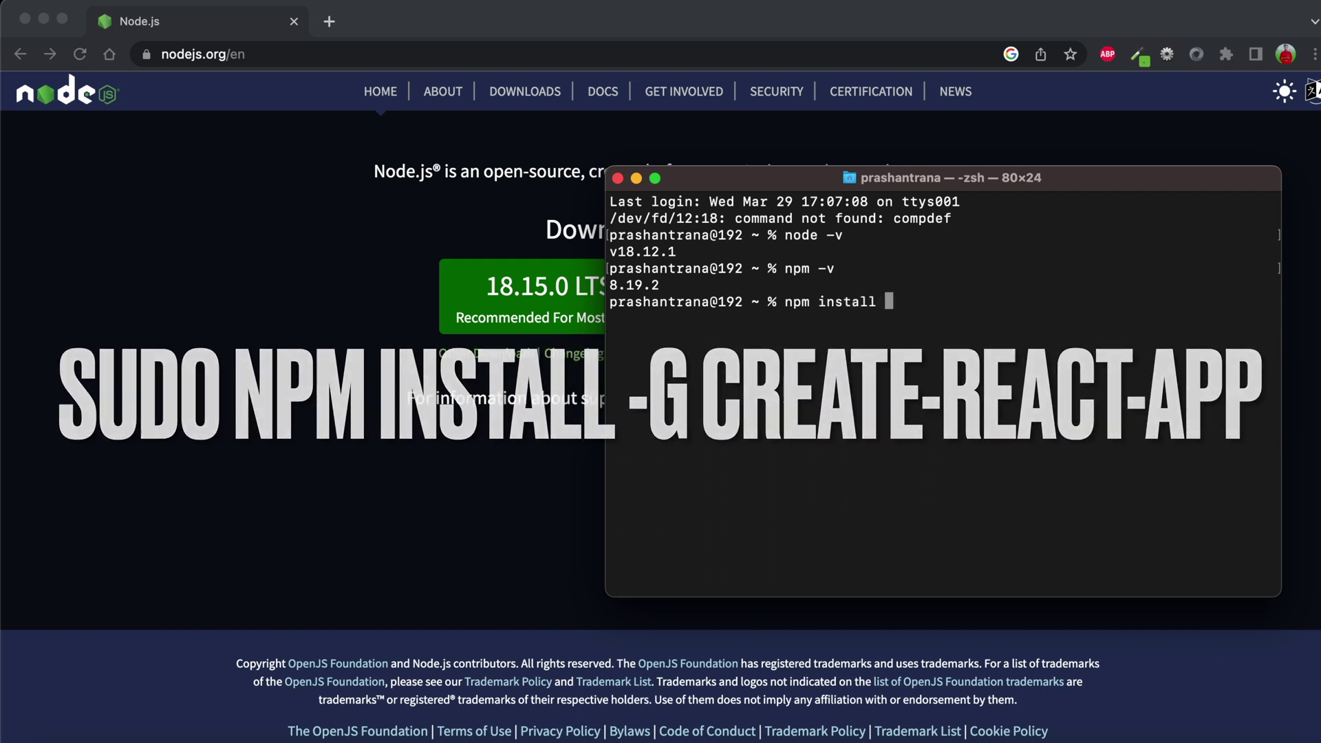
{"action": "type", "text": "-g "}
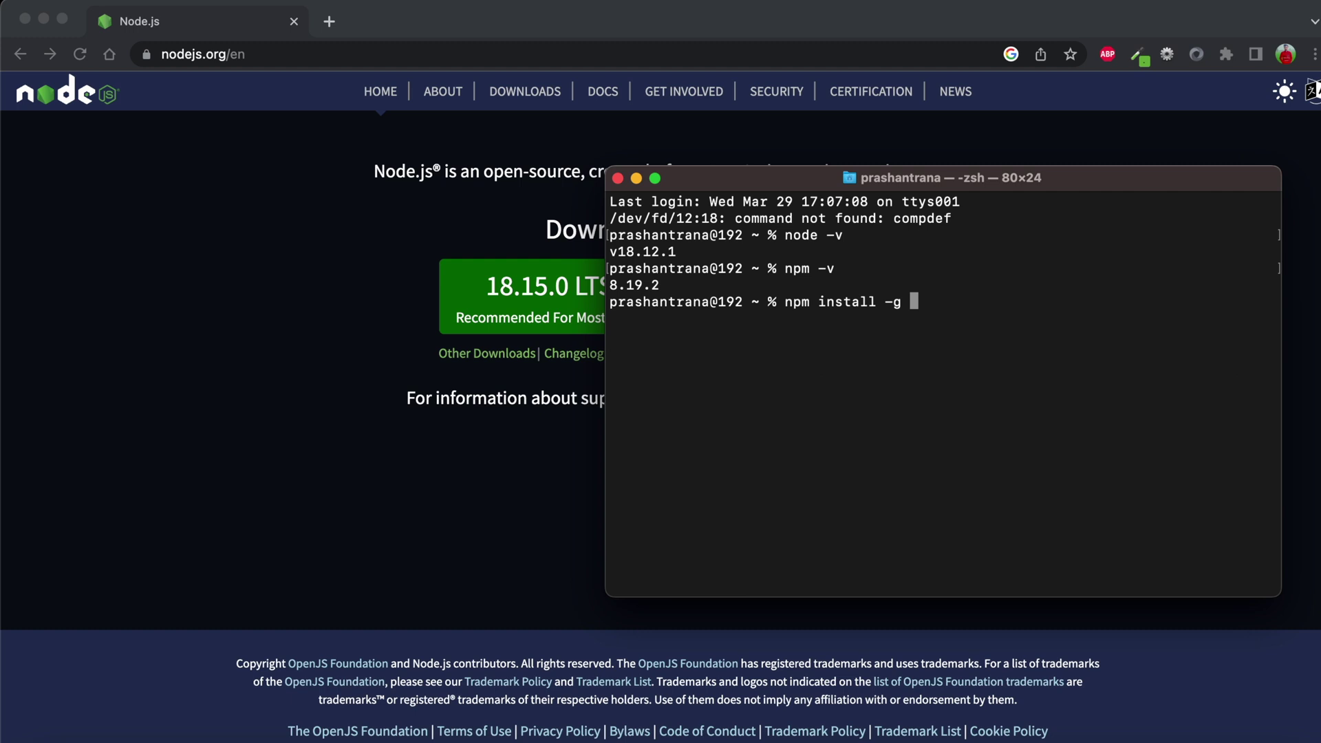
{"action": "type", "text": "create-re"}
{"action": "type", "text": "act-app"}
Edit and run the global install command 'sudo npm install -g create-react-app'.
{"action": "key", "text": "Left"}
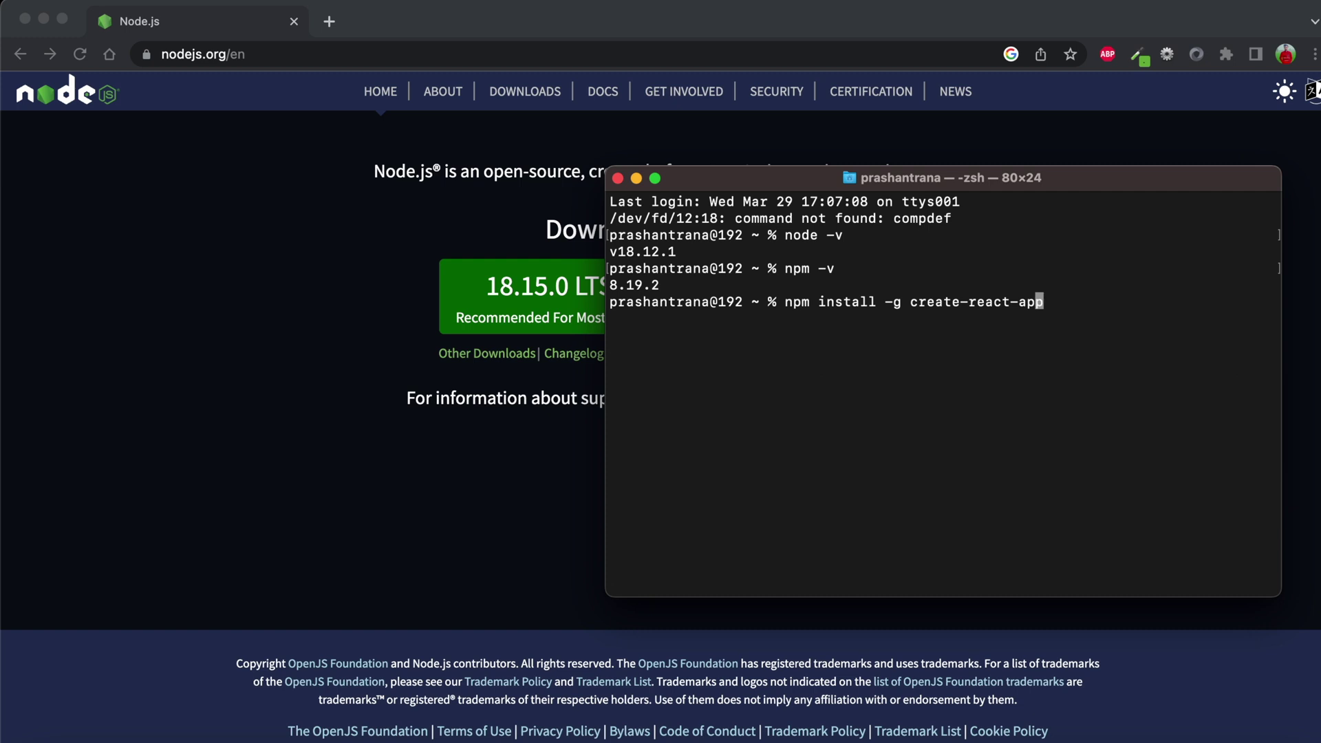
{"action": "key", "text": "Left"}
{"action": "key", "text": "Left"}
{"action": "key", "text": "Left"}
{"action": "key", "text": "Left"}
{"action": "key", "text": "Left"}
{"action": "key", "text": "Left"}
{"action": "key", "text": "Left"}
{"action": "key", "text": "Left"}
{"action": "key", "text": "Left"}
{"action": "key", "text": "Left"}
{"action": "key", "text": "Left"}
{"action": "key", "text": "Left"}
{"action": "key", "text": "Left"}
{"action": "key", "text": "Left"}
{"action": "key", "text": "Left"}
{"action": "key", "text": "Left"}
{"action": "key", "text": "Left"}
{"action": "key", "text": "Left"}
{"action": "type", "text": "sudo"}
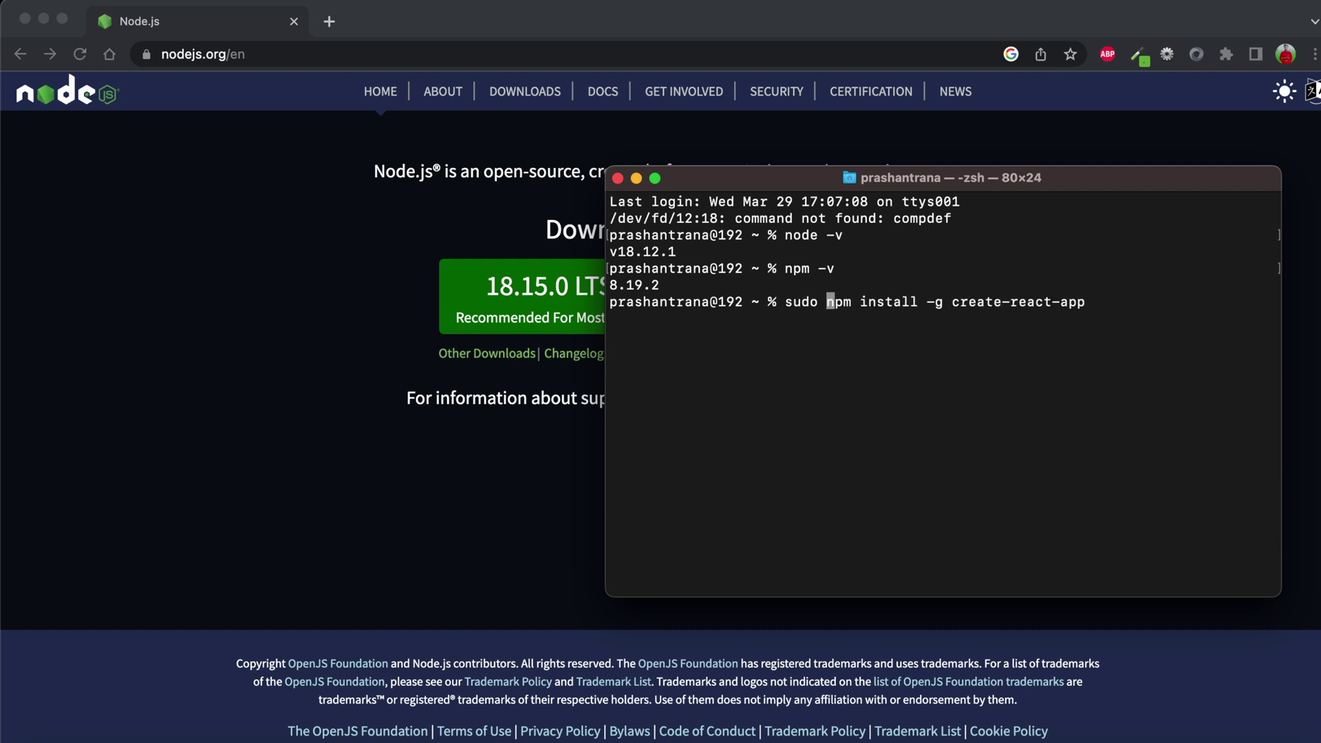
{"action": "key", "text": "Right"}
{"action": "key", "text": "Right"}
{"action": "key", "text": "Right"}
{"action": "key", "text": "Right"}
{"action": "key", "text": "Right"}
{"action": "key", "text": "Right"}
{"action": "key", "text": "Right"}
{"action": "key", "text": "Right"}
{"action": "key", "text": "Right"}
{"action": "key", "text": "Right"}
{"action": "key", "text": "Right"}
{"action": "key", "text": "Right"}
{"action": "key", "text": "ctrl+c"}
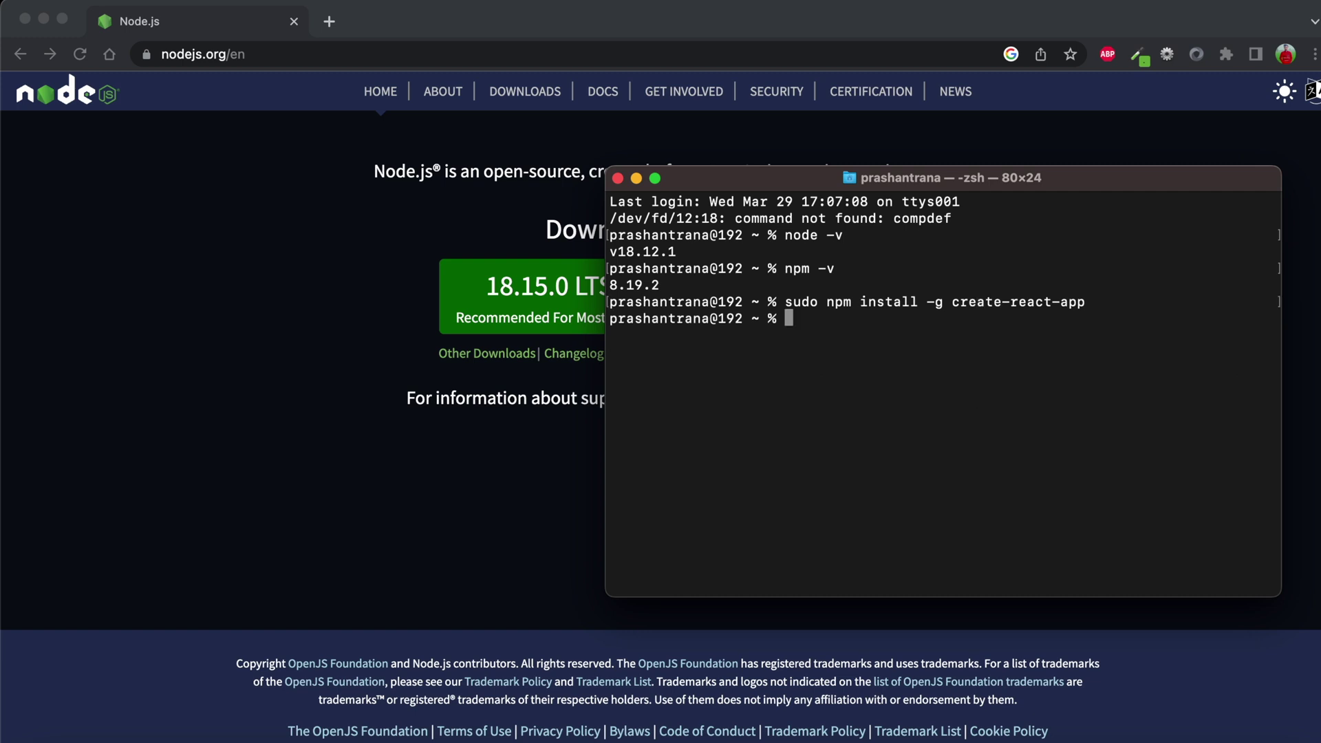
{"action": "type", "text": "create-react"}
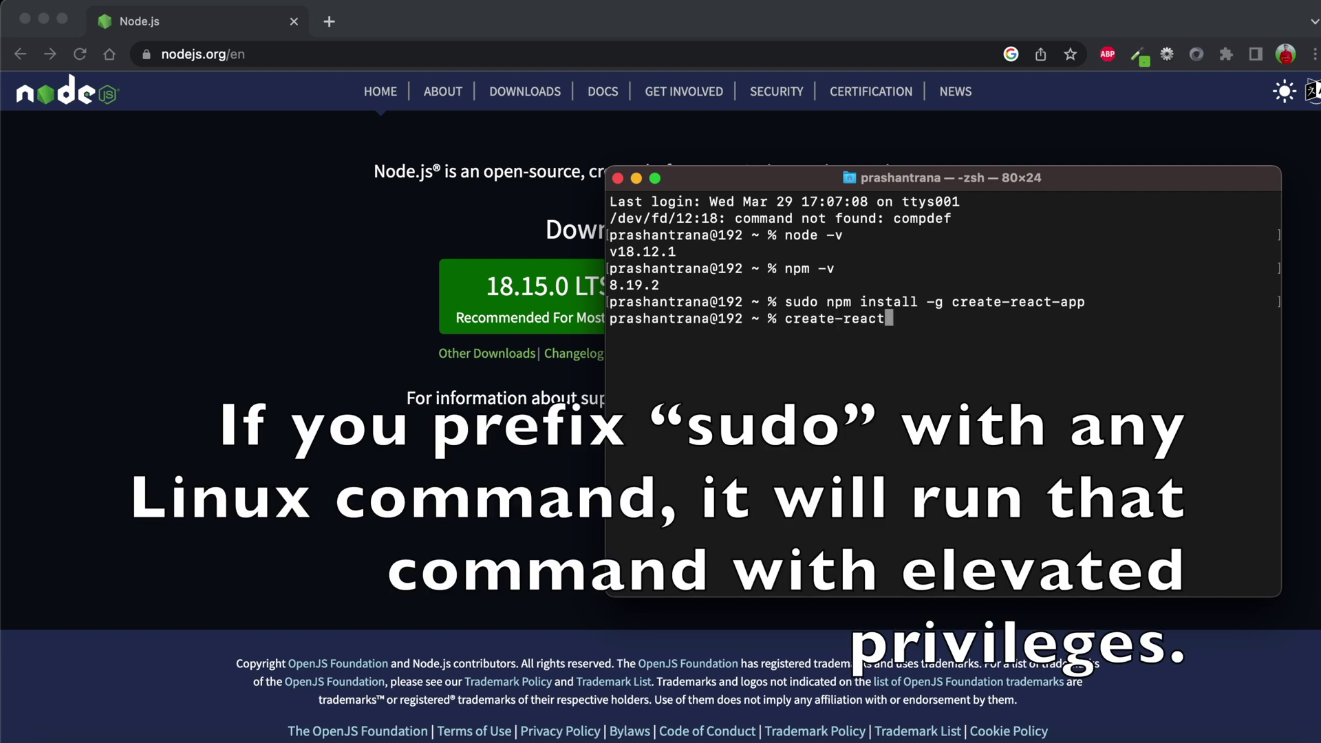
{"action": "type", "text": "-app -vers"}
{"action": "type", "text": "ion"}
Check the create-react-app version, then rerun it with --help to list all options.
{"action": "key", "text": "Return"}
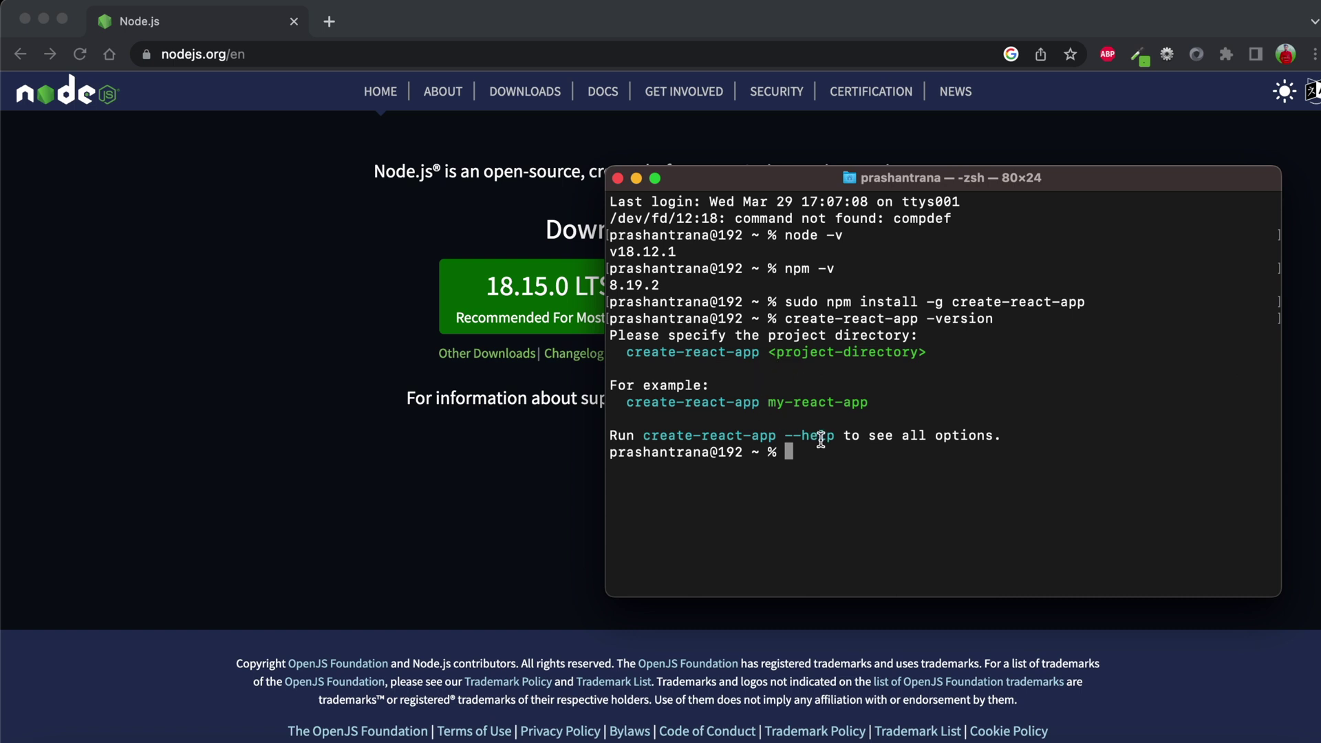
{"action": "key", "text": "Up"}
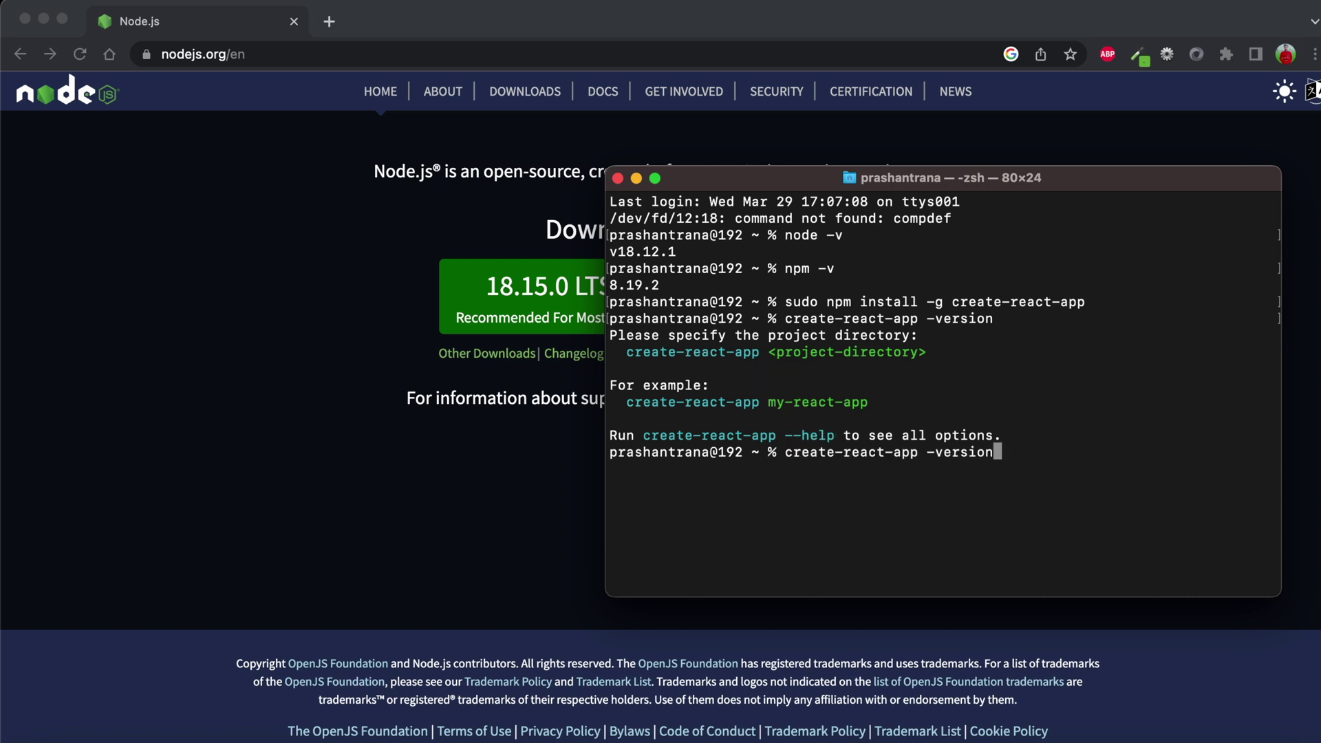
{"action": "type", "text": "--help"}
{"action": "key", "text": "Return"}
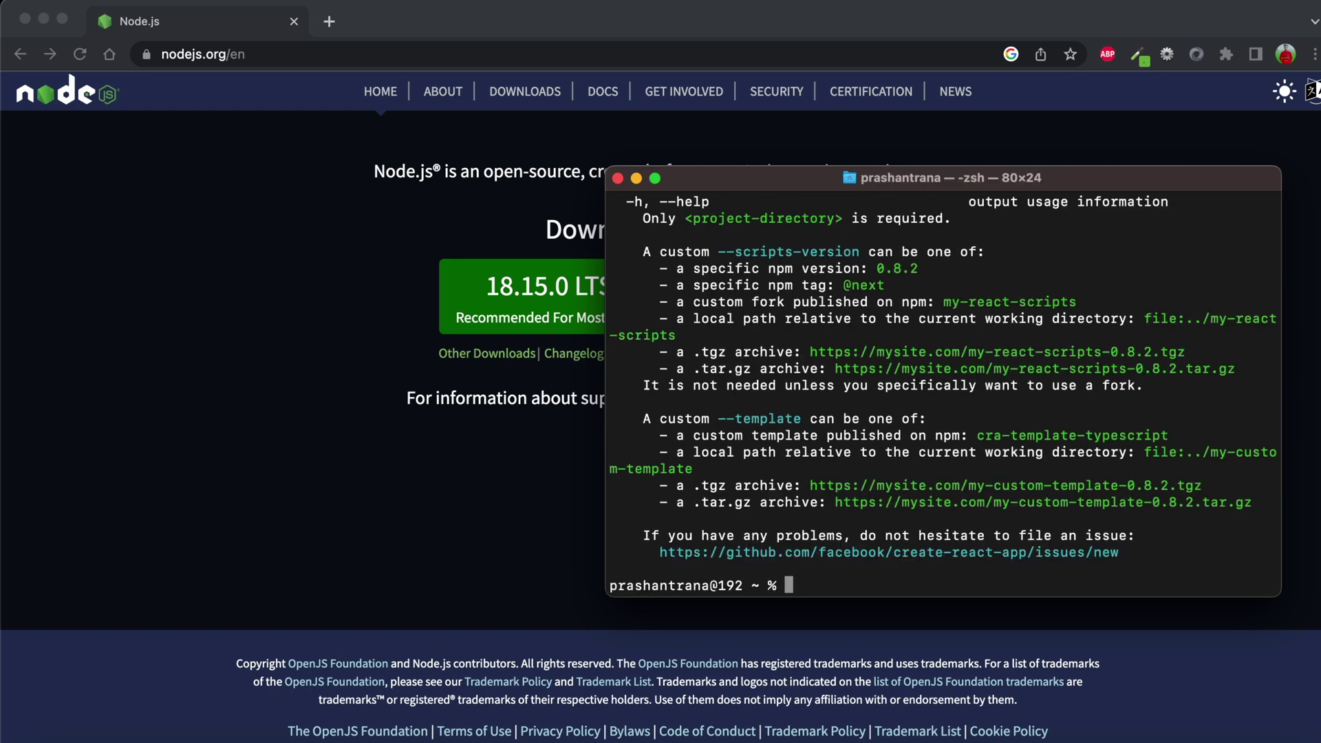
{"action": "scroll", "coordinate": [769, 399], "scroll_direction": "up", "scroll_amount": 10}
{"action": "scroll", "coordinate": [770, 398], "scroll_direction": "down", "scroll_amount": 6}
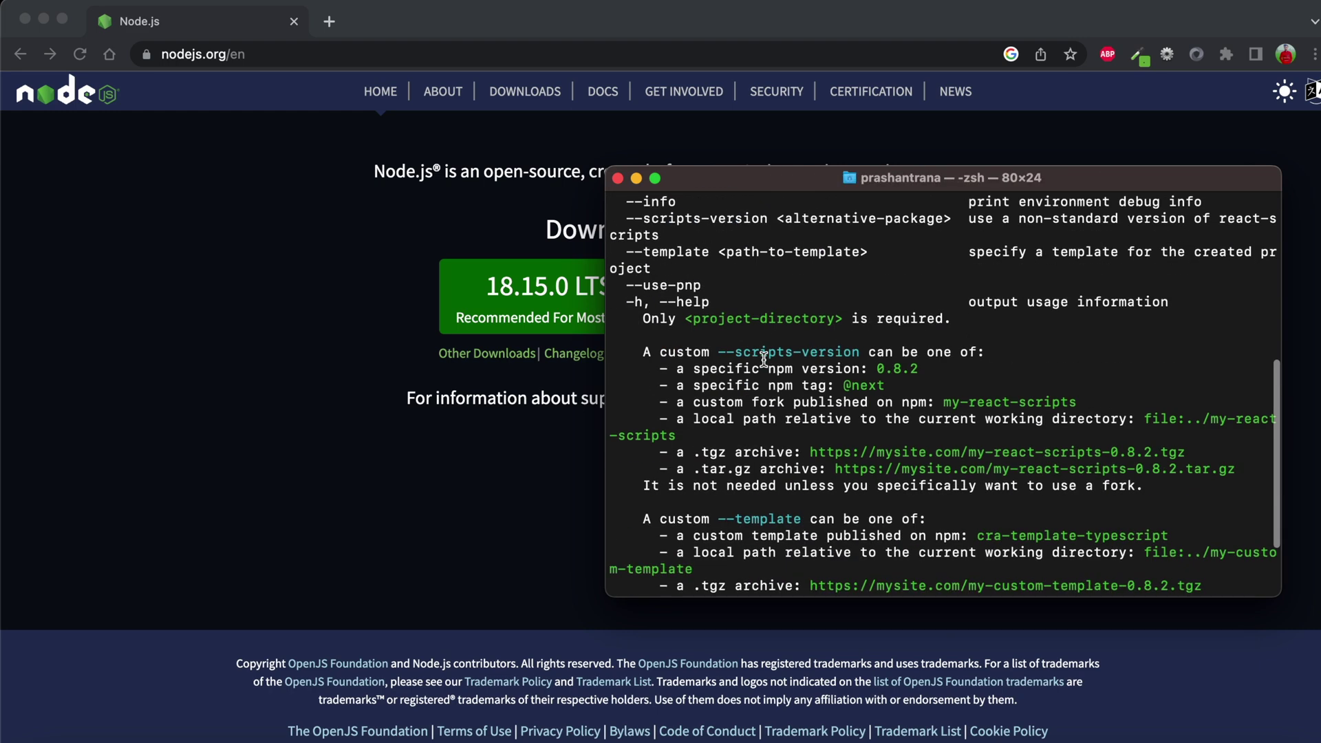
{"action": "scroll", "coordinate": [764, 357], "scroll_direction": "down", "scroll_amount": 2}
{"action": "scroll", "coordinate": [764, 358], "scroll_direction": "down", "scroll_amount": 4}
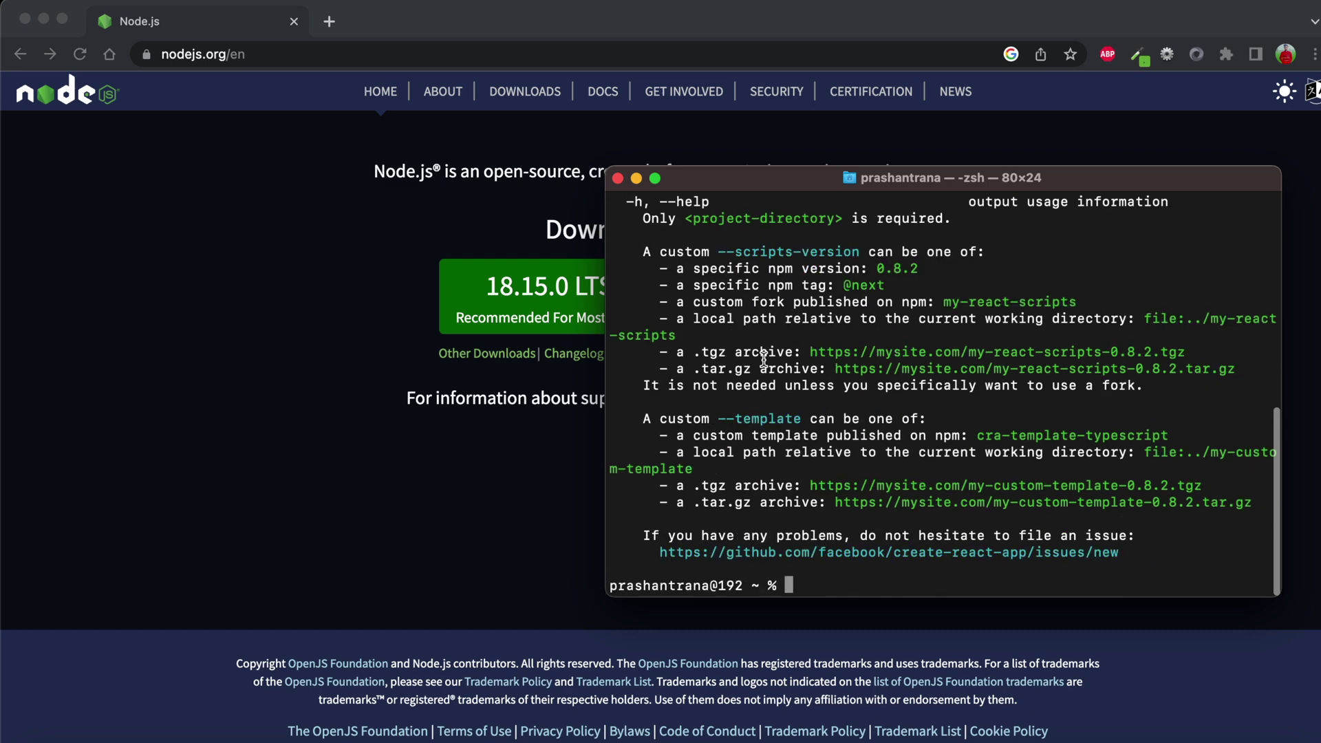
{"action": "scroll", "coordinate": [764, 357], "scroll_direction": "up", "scroll_amount": 2}
{"action": "scroll", "coordinate": [764, 357], "scroll_direction": "up", "scroll_amount": 3}
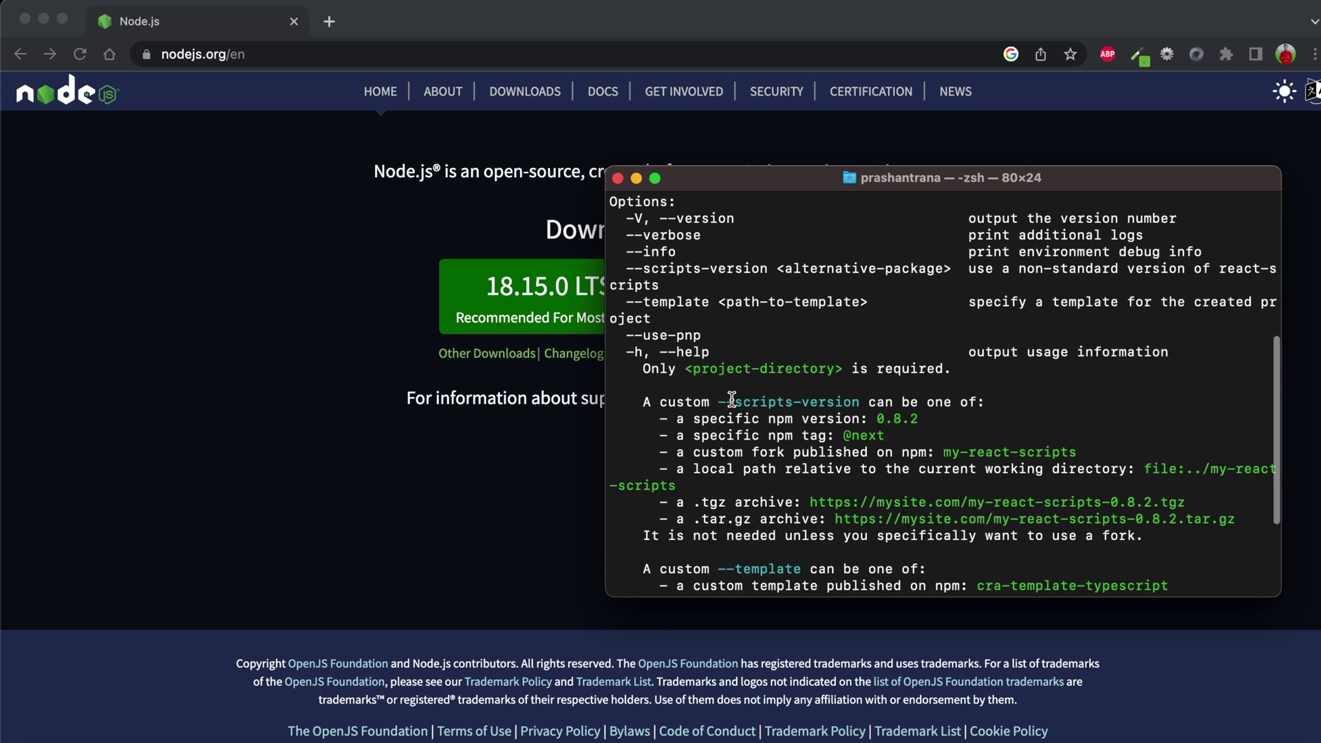
{"action": "scroll", "coordinate": [730, 399], "scroll_direction": "down", "scroll_amount": 5}
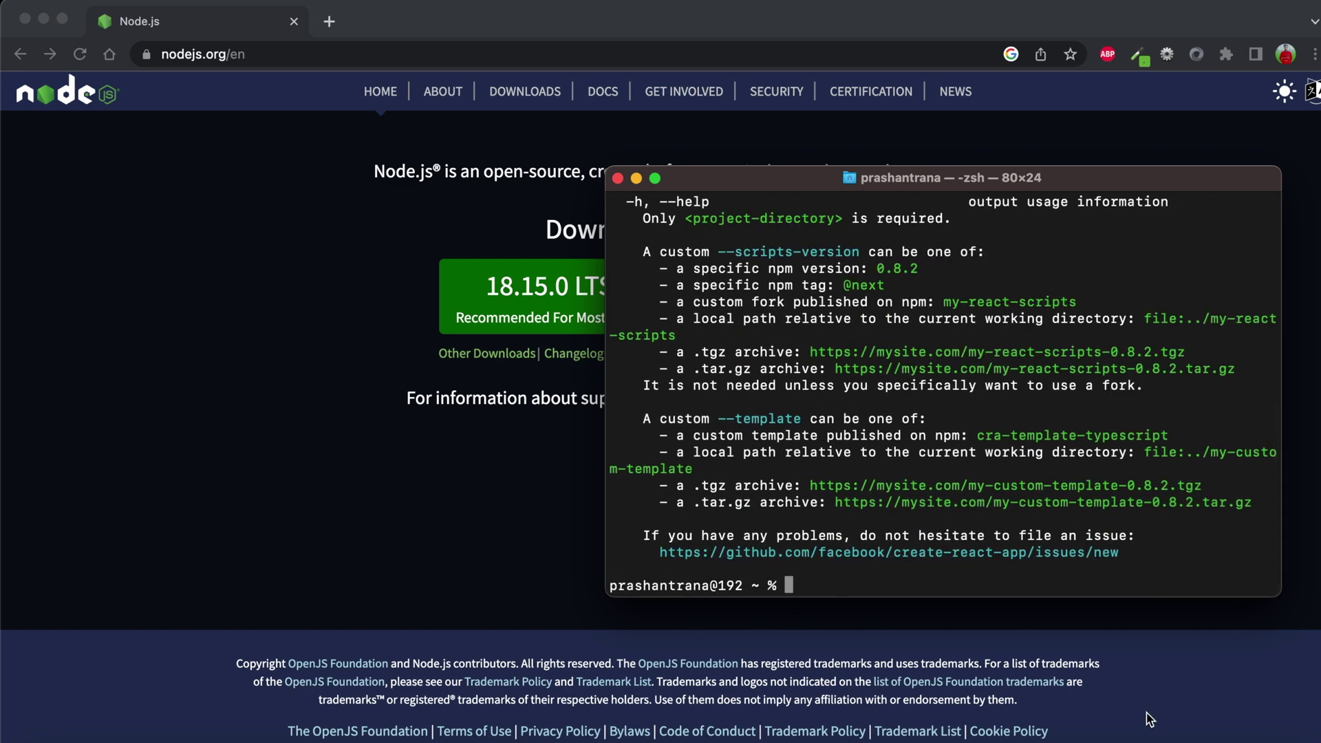
Run 'npx create-react-app reacttestapp' in the VS Code terminal until installation finishes.
{"action": "left_click", "coordinate": [1101, 739]}
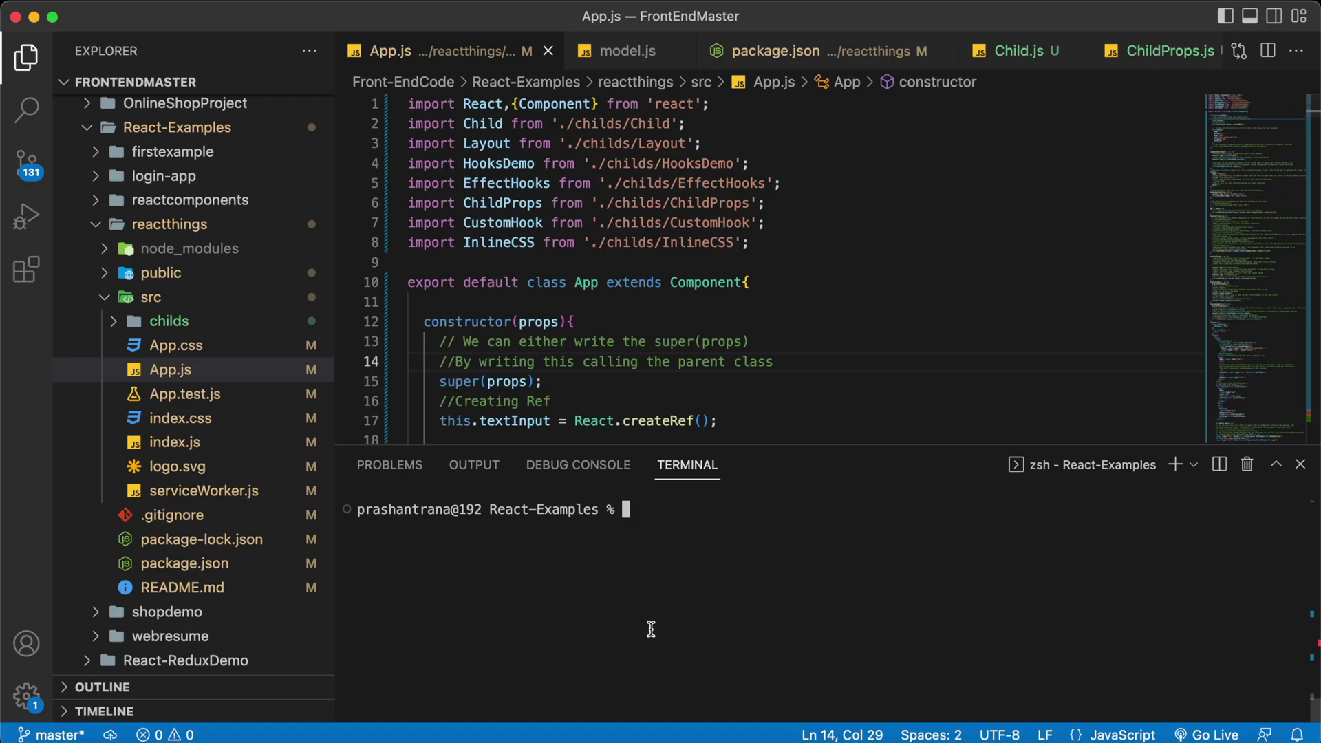
{"action": "type", "text": "np"}
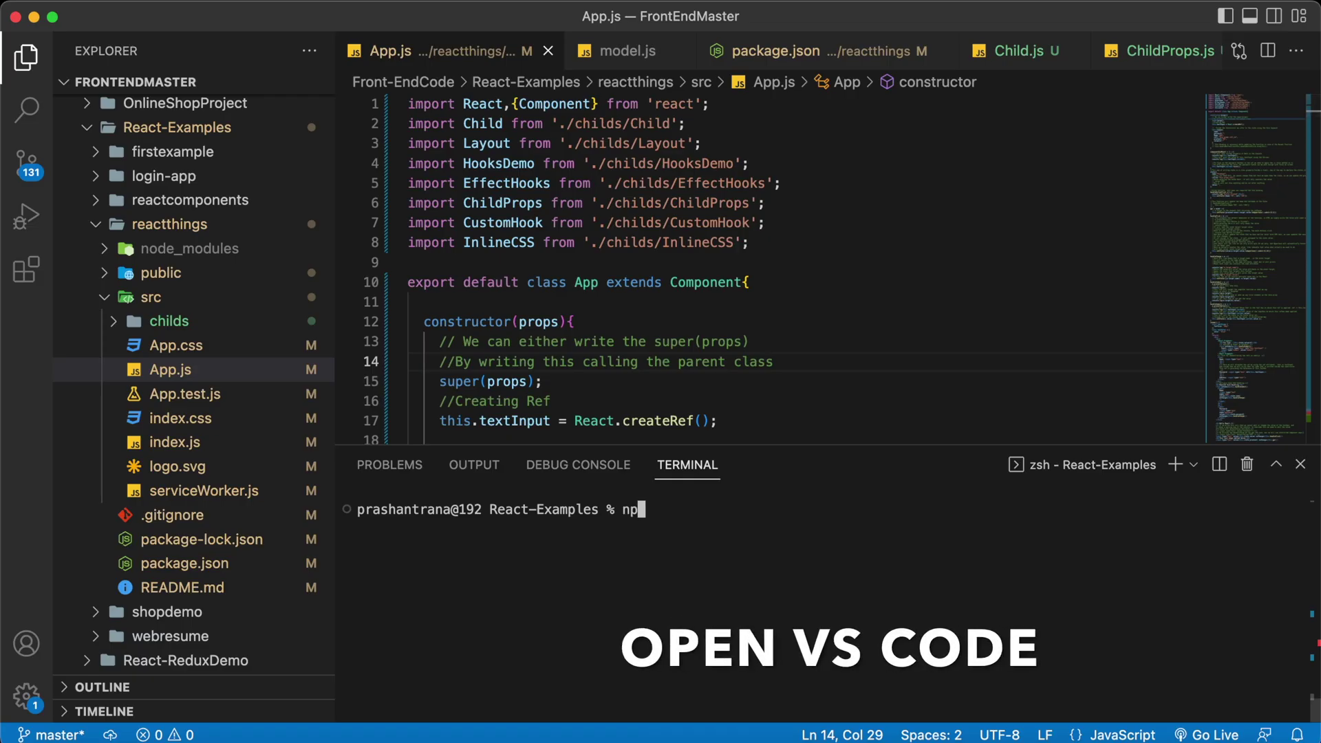
{"action": "type", "text": "x create"}
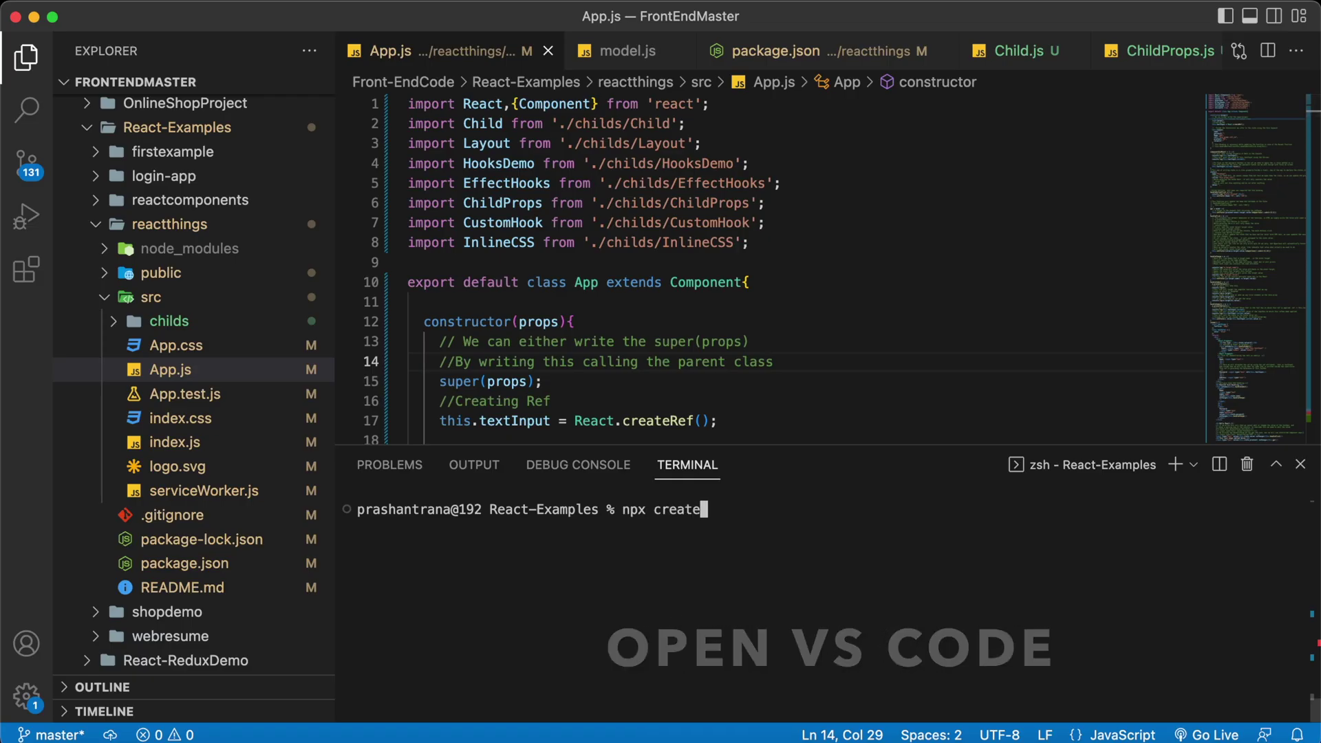
{"action": "type", "text": "-react-app "}
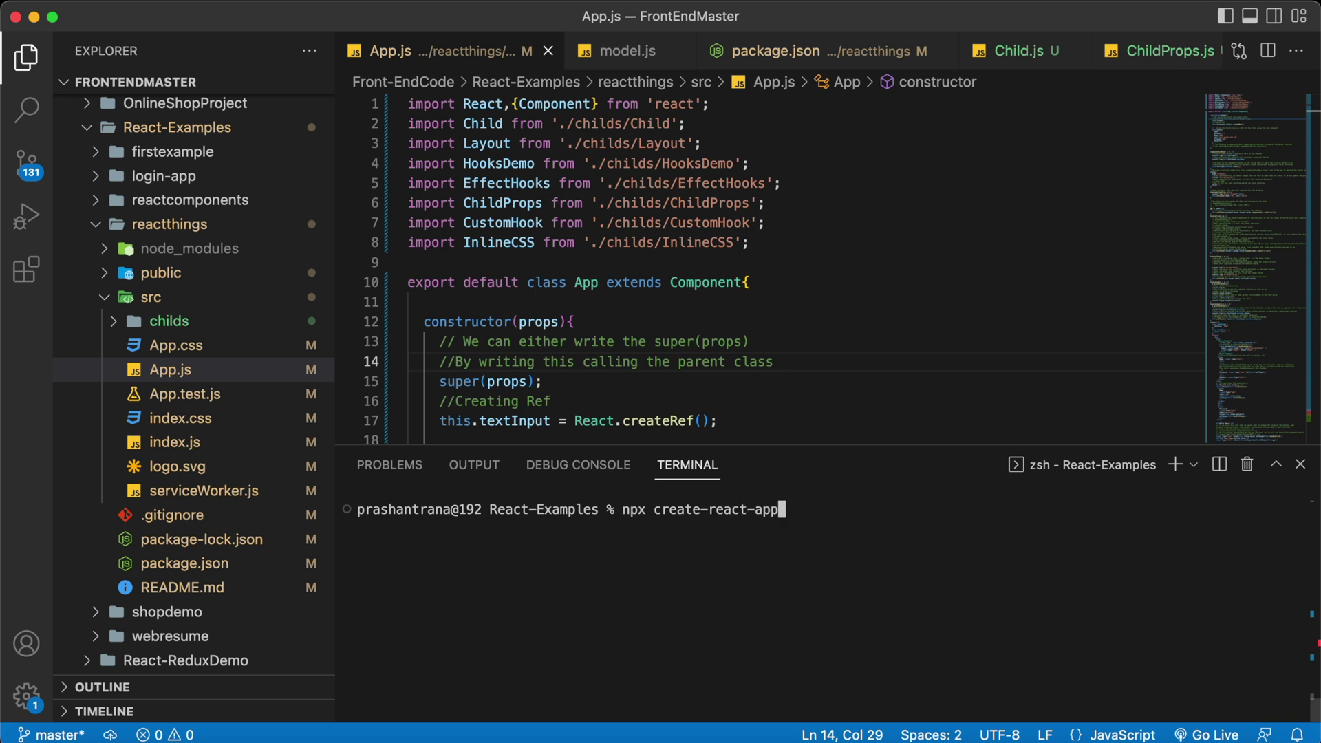
{"action": "type", "text": "react"}
{"action": "type", "text": "testapp"}
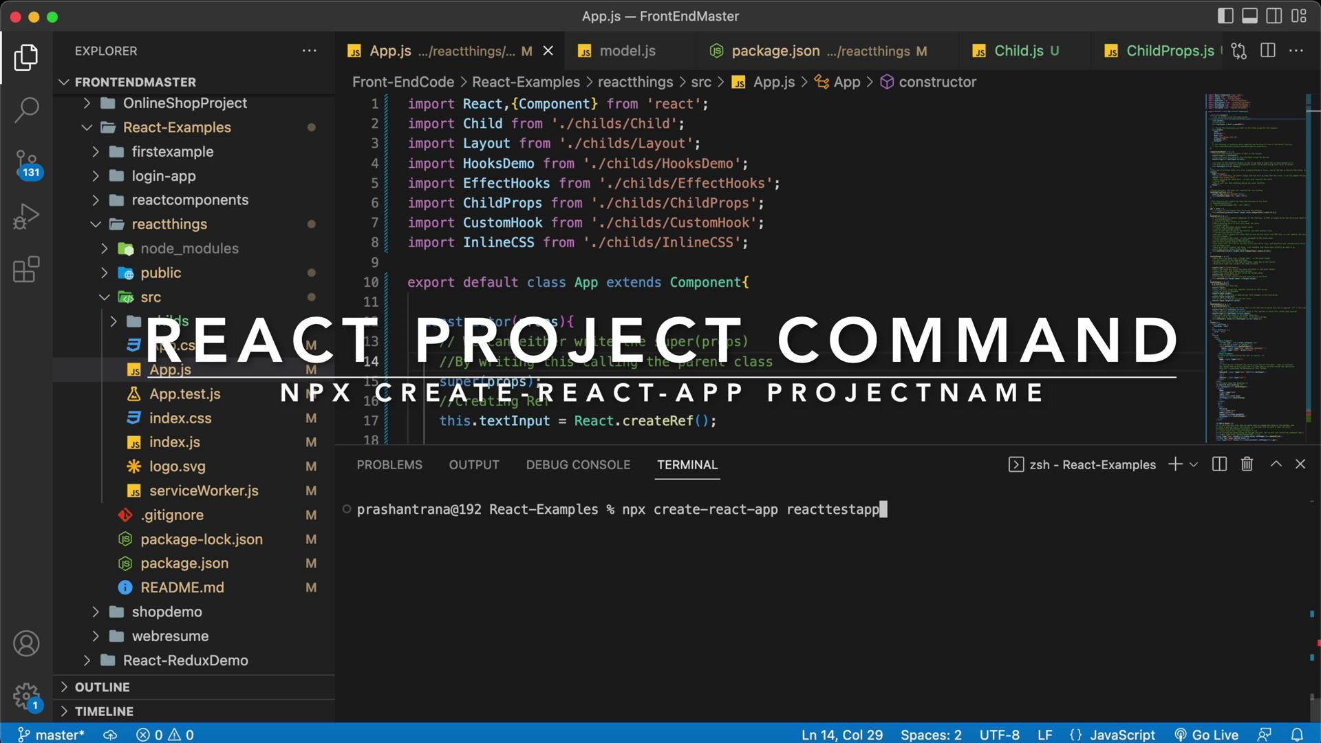
{"action": "key", "text": "Return"}
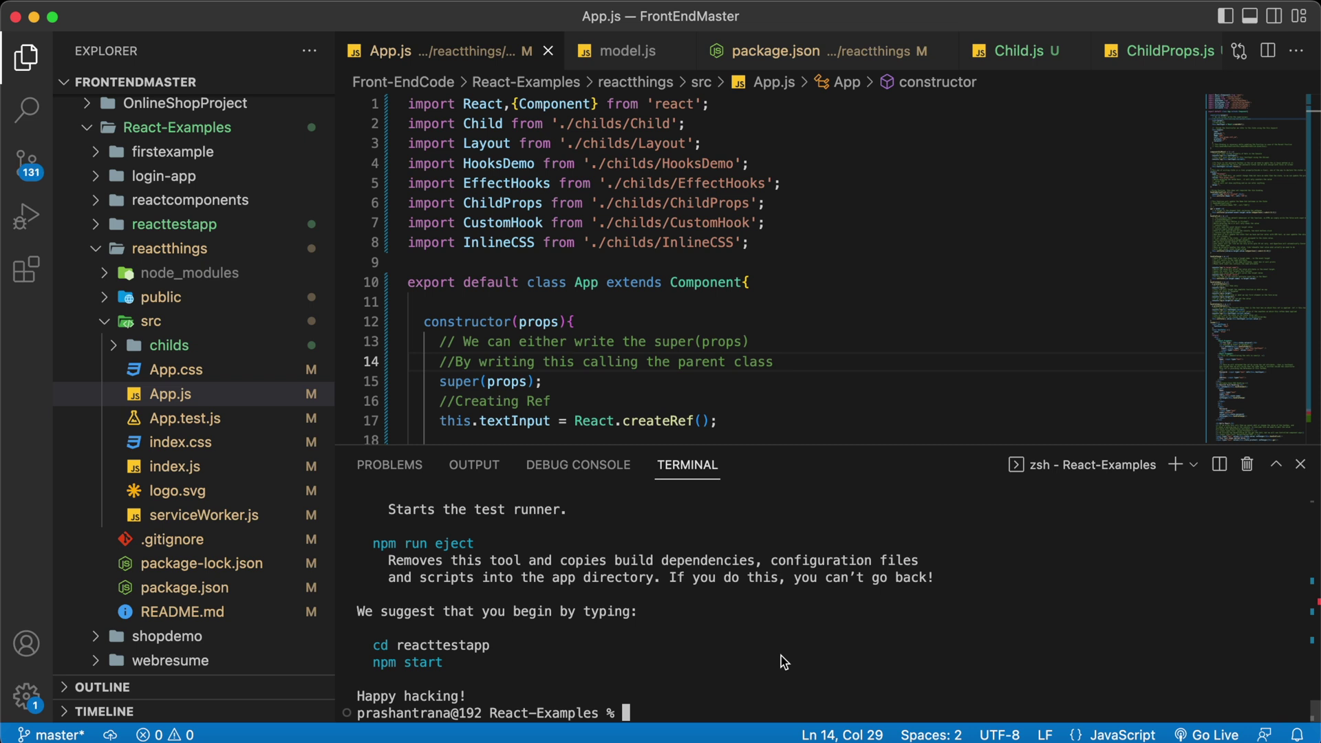
{"action": "type", "text": "cd rea"}
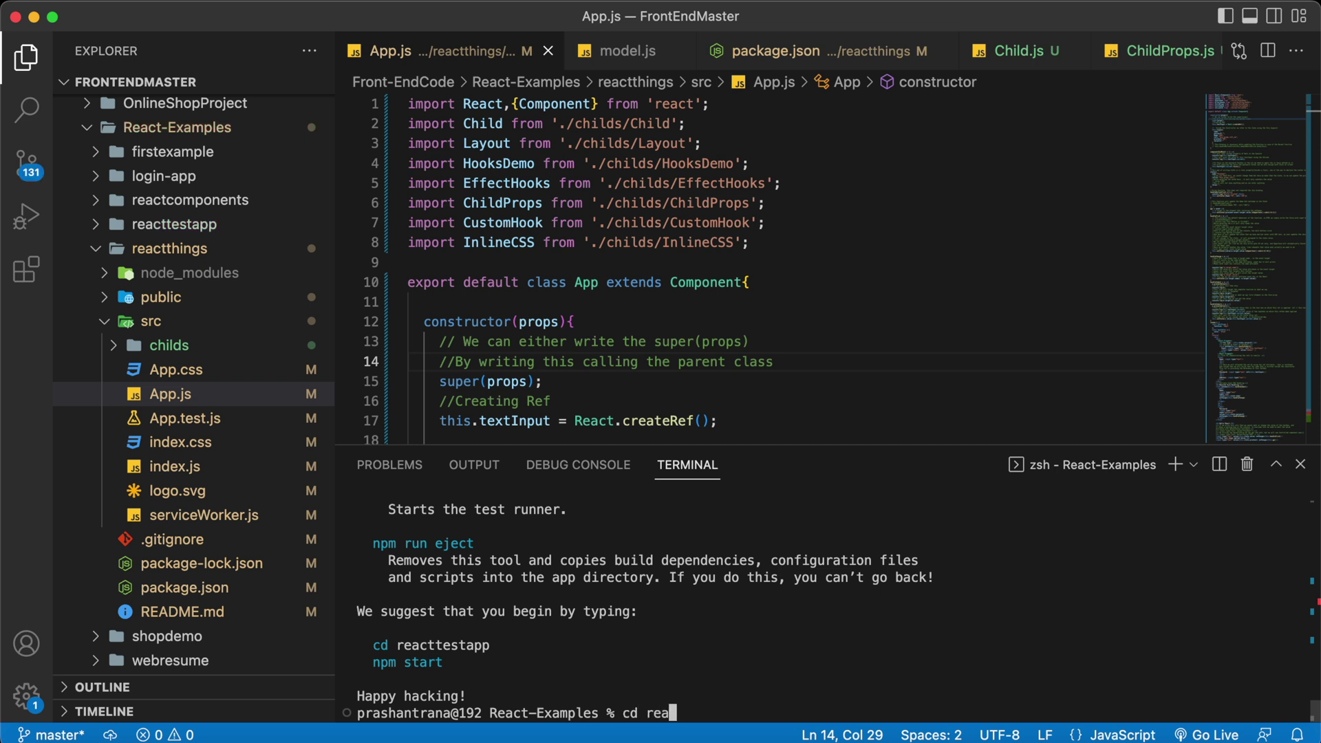
{"action": "type", "text": "cttestapp"}
Enter the reacttestapp folder and run npm start to serve localhost:3000.
{"action": "key", "text": "Return"}
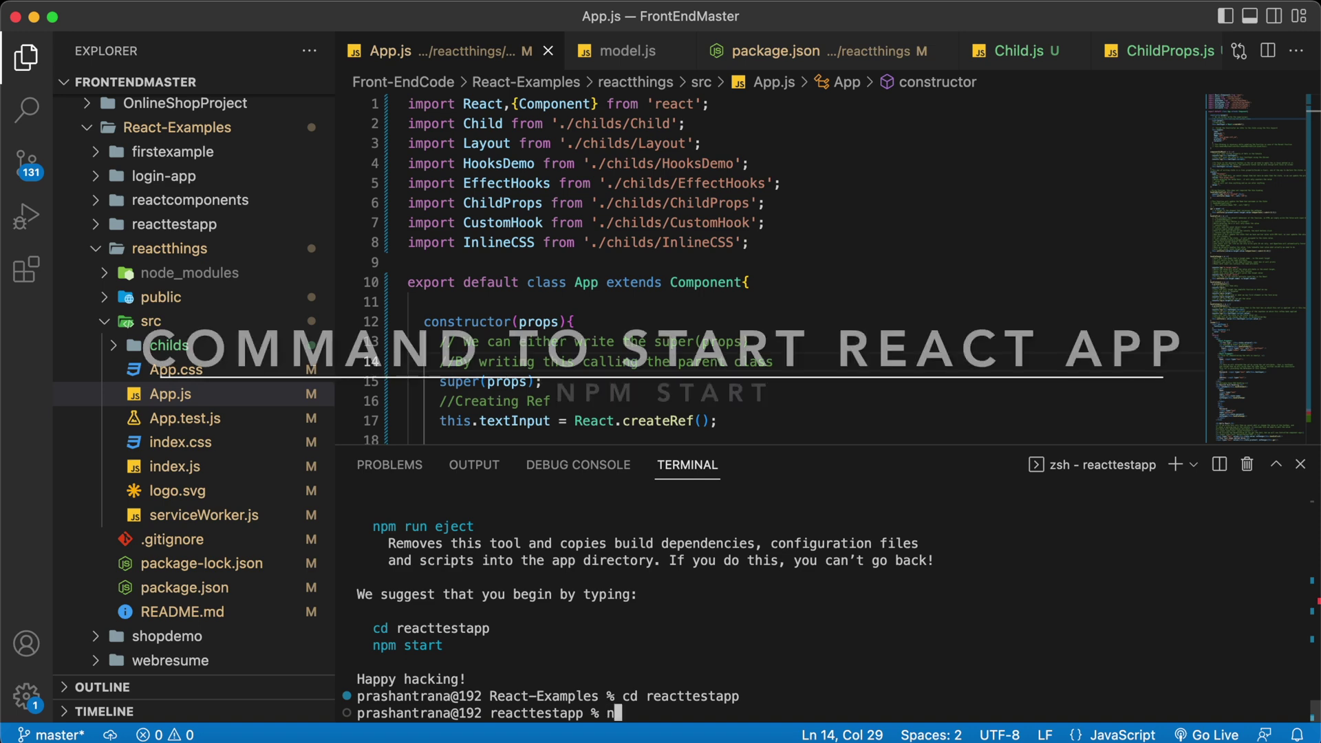
{"action": "type", "text": "npm start"}
{"action": "key", "text": "Return"}
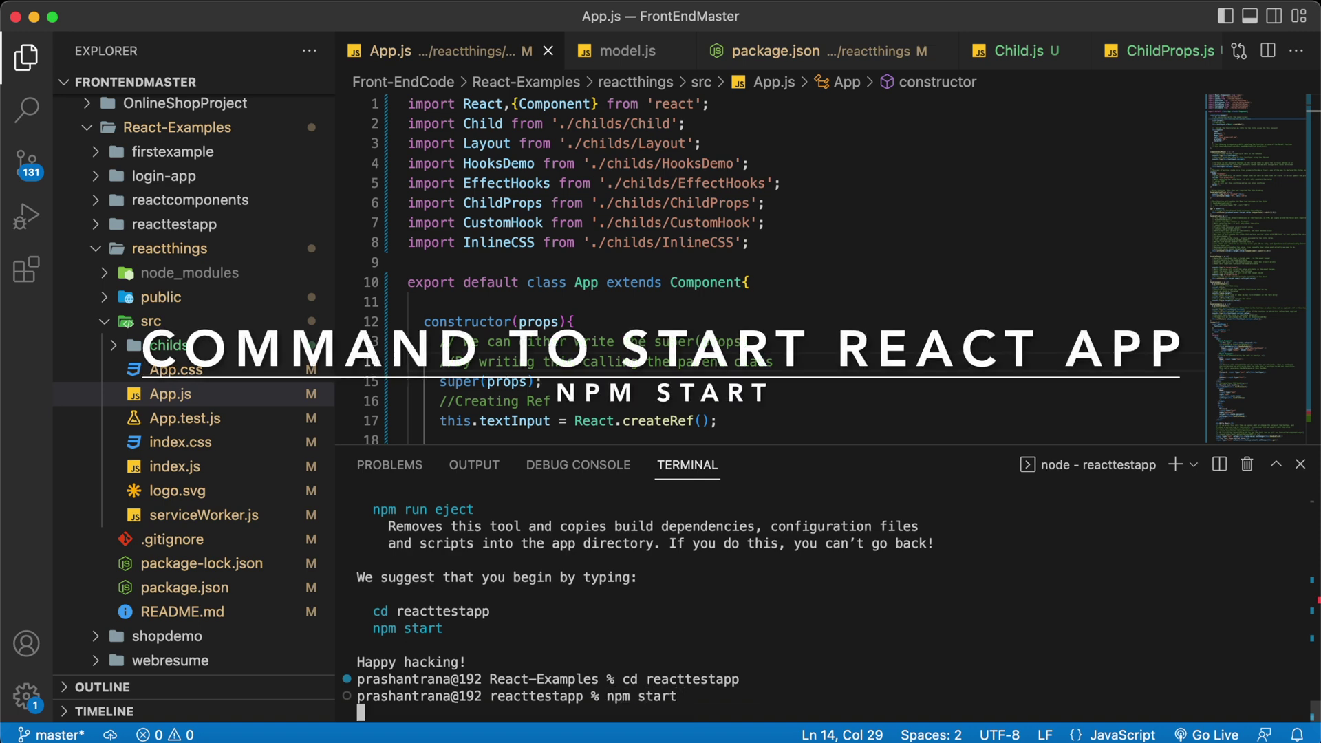